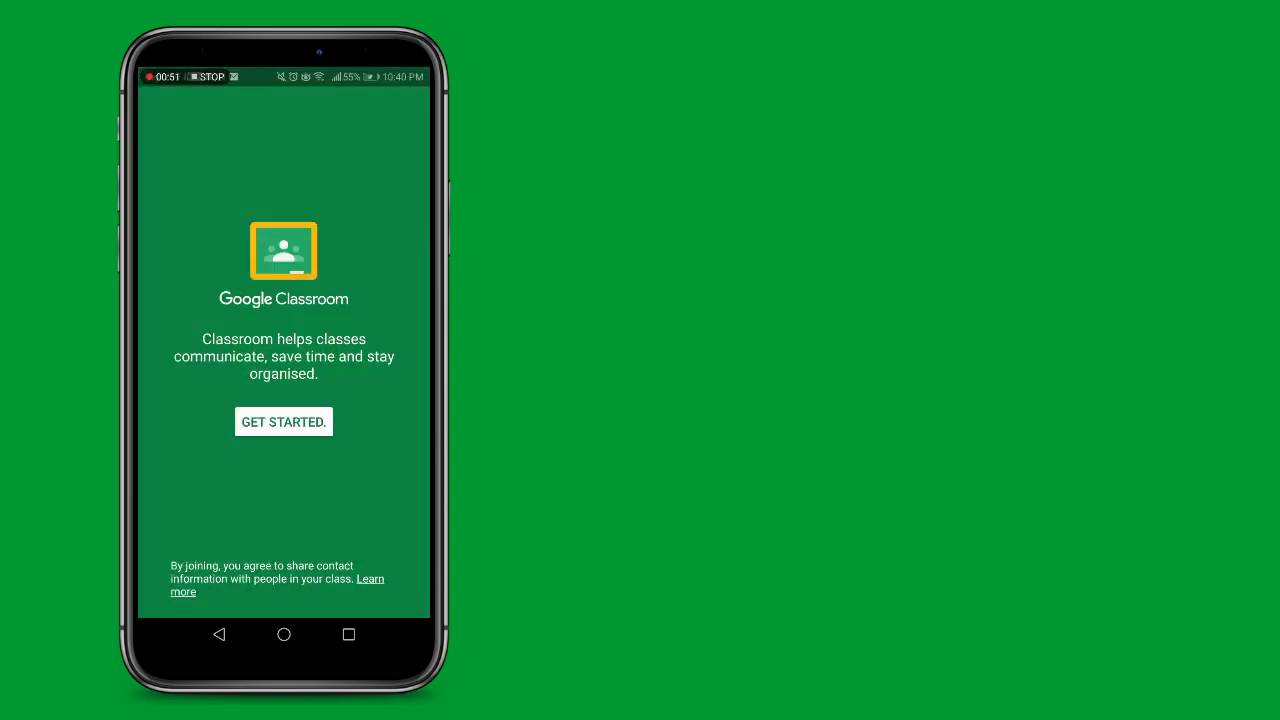
# - Start adding a new Google account in Classroom and begin entering its email
pyautogui.click(283, 421)
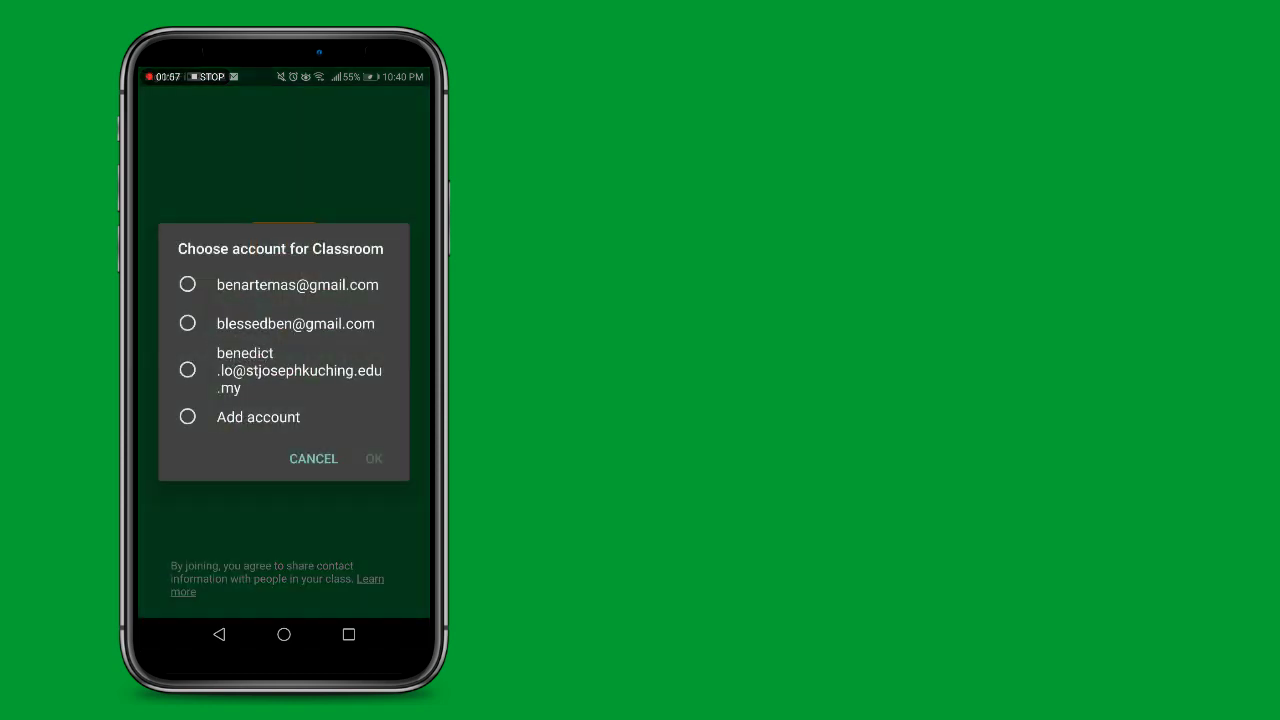
pyautogui.click(187, 417)
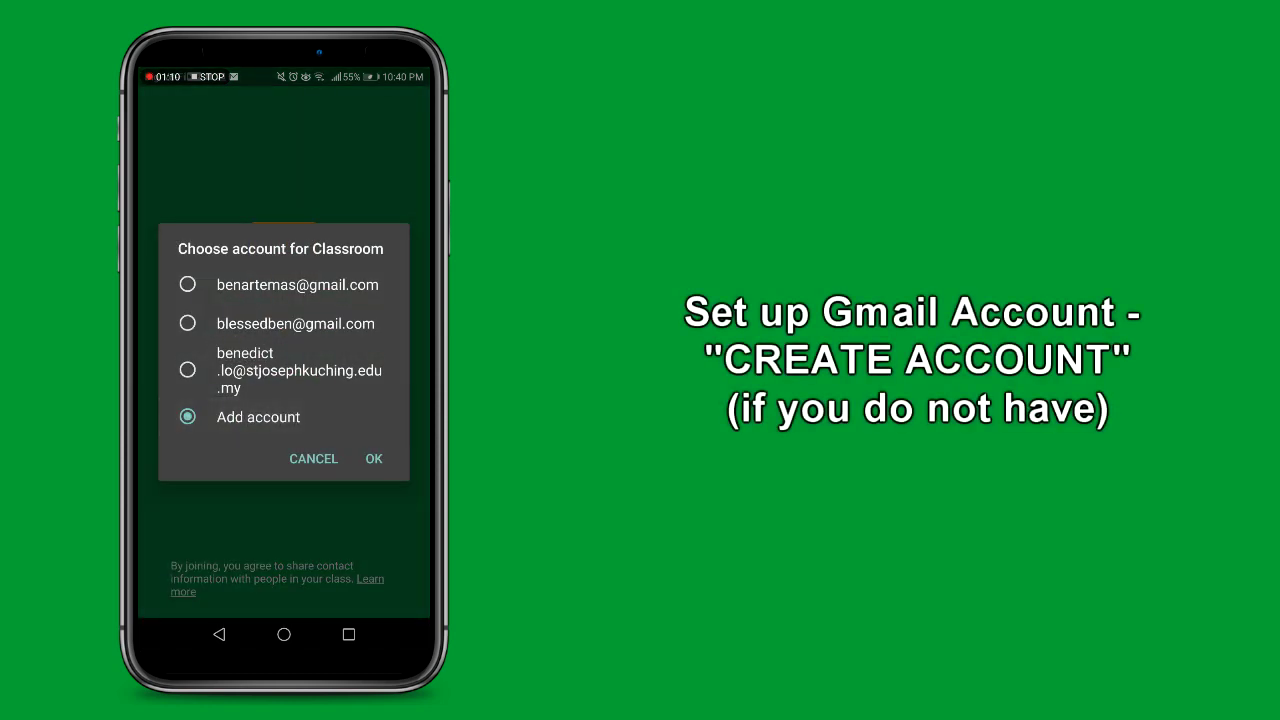
pyautogui.click(374, 458)
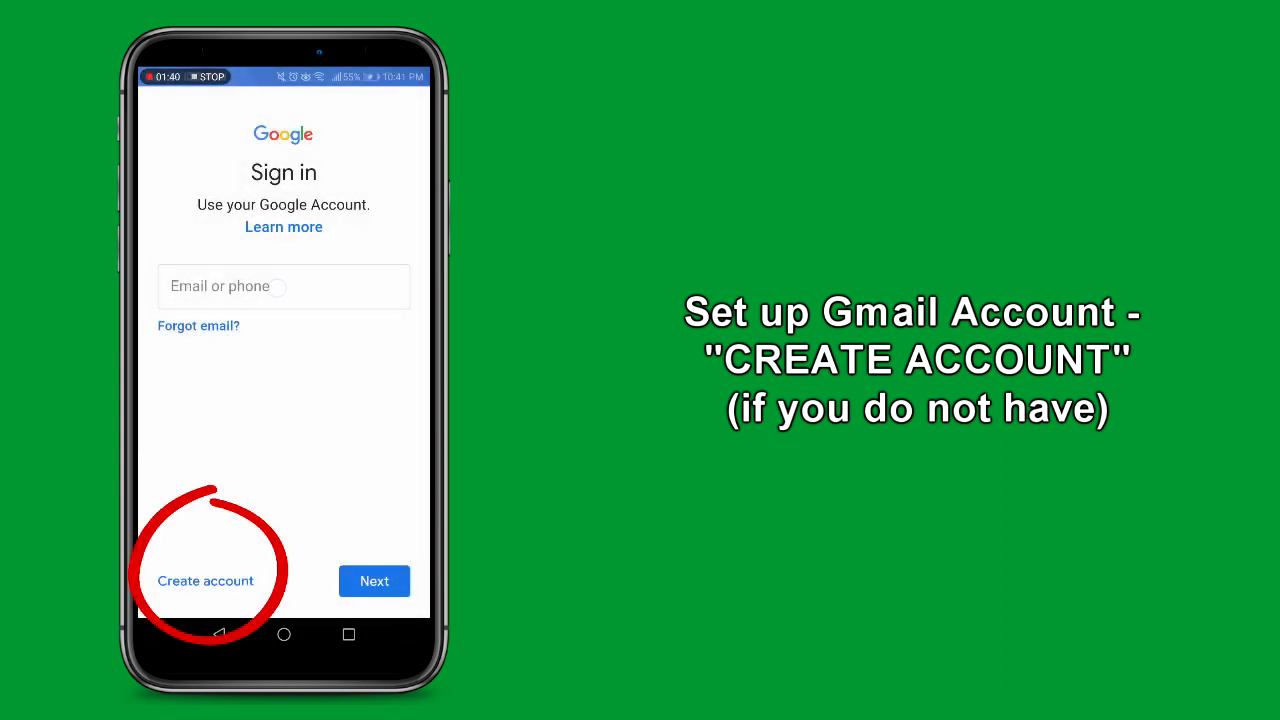
pyautogui.click(276, 287)
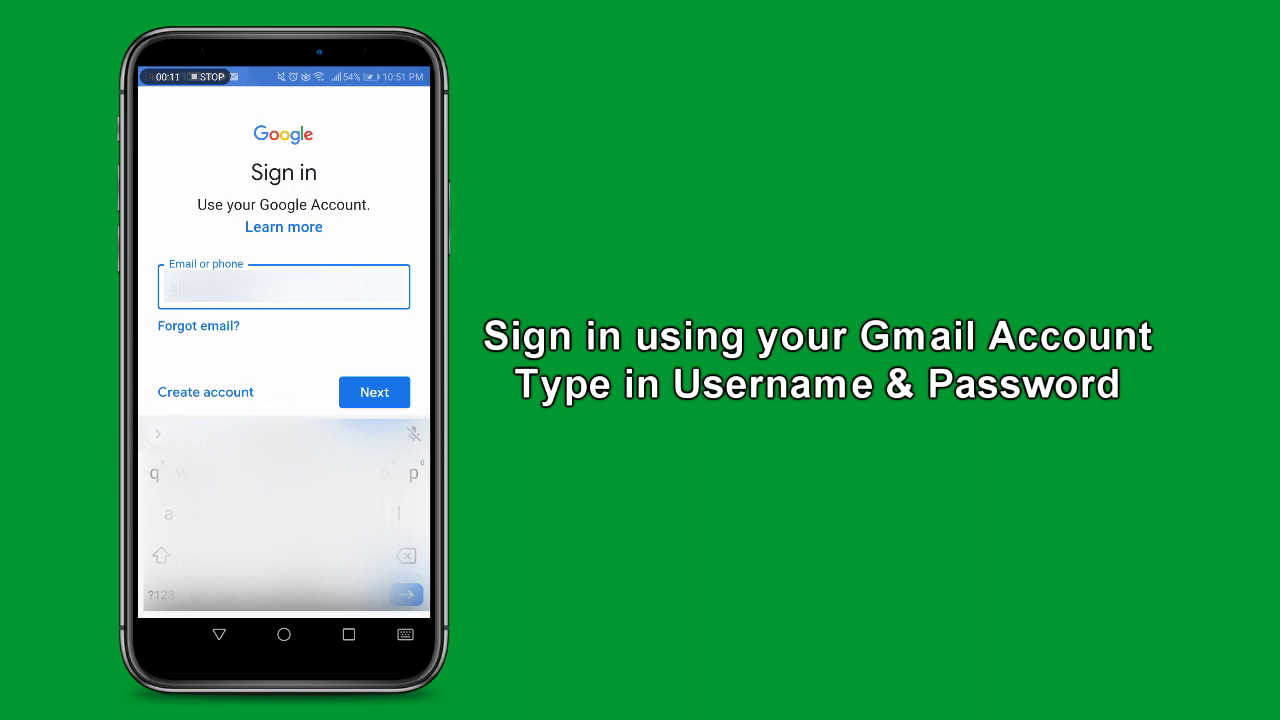
# - Submit the student Gmail address and sign in with its password
pyautogui.click(160, 595)
pyautogui.click(160, 595)
pyautogui.press('Return')
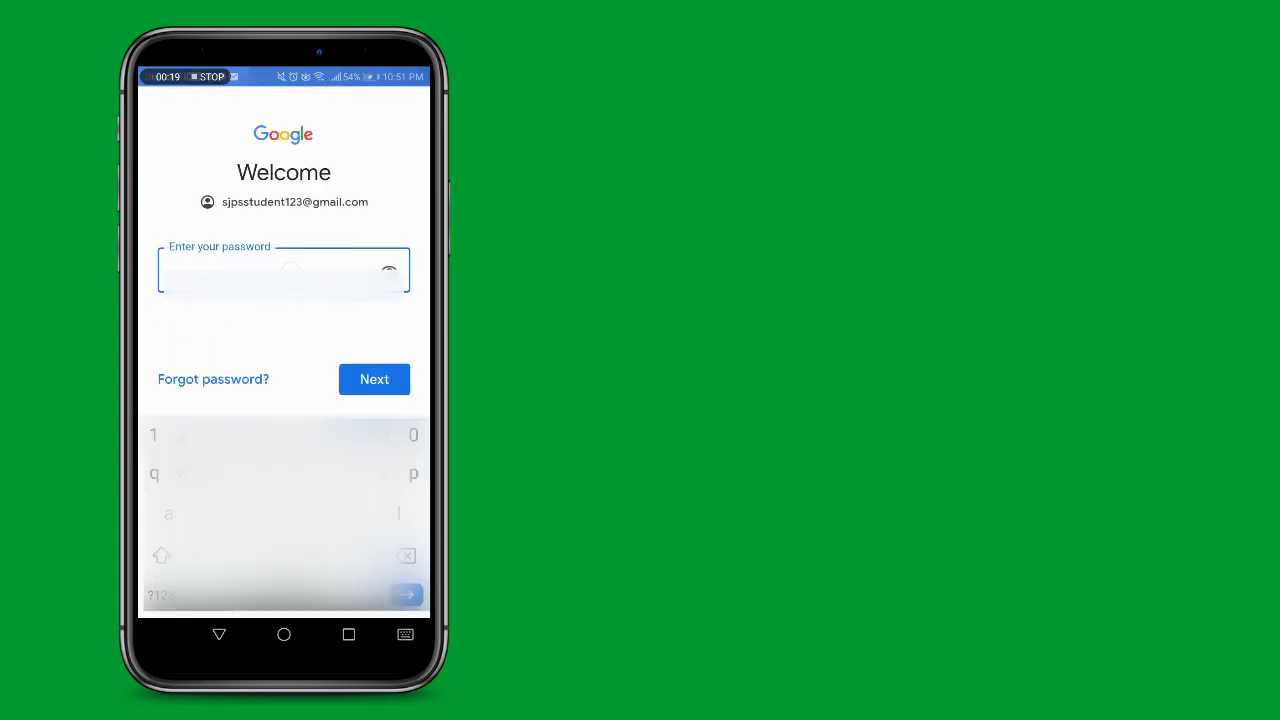
pyautogui.write('S')
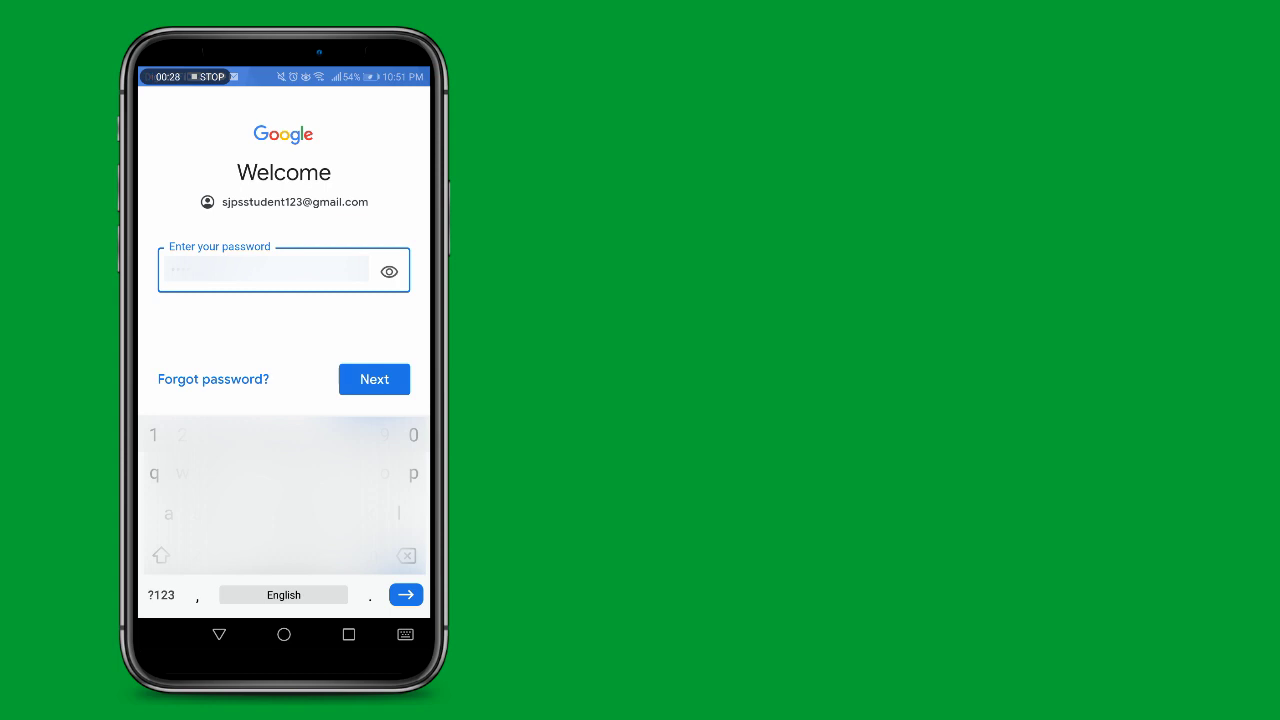
pyautogui.write('04')
pyautogui.click(383, 376)
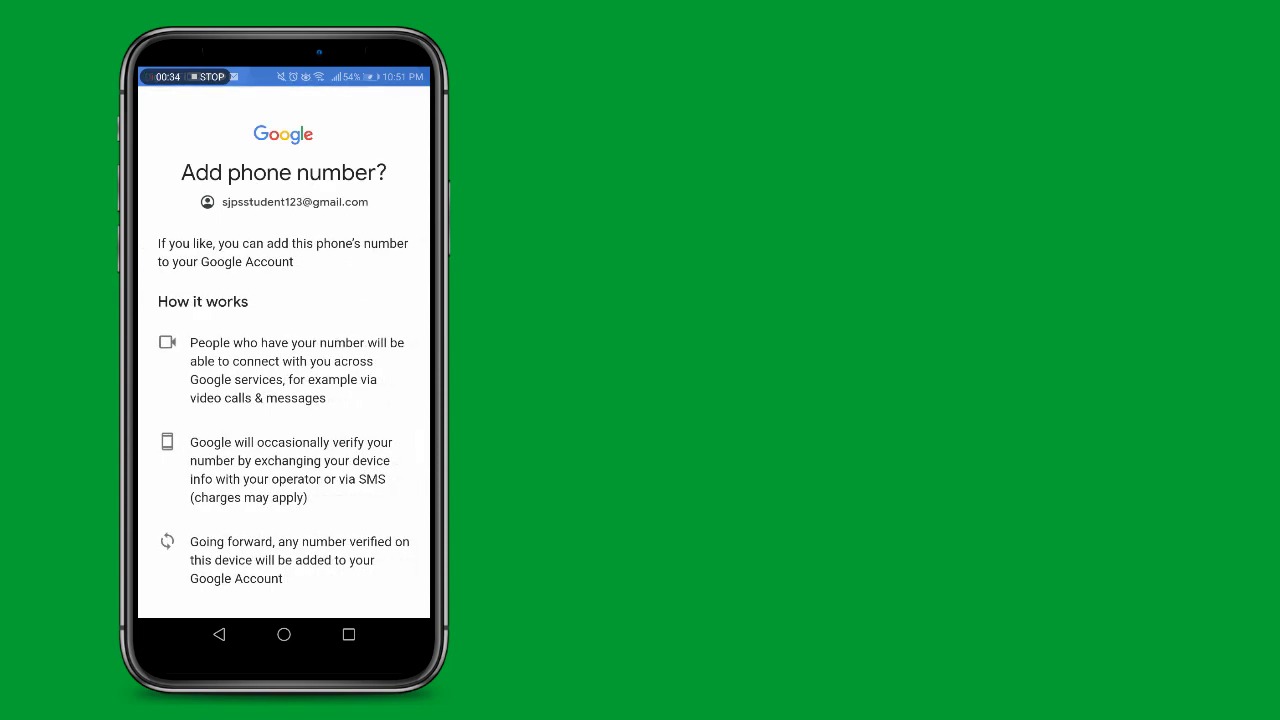
# - Agree to add the phone number and accept Google's terms of service
pyautogui.scroll(-5, 284, 355)
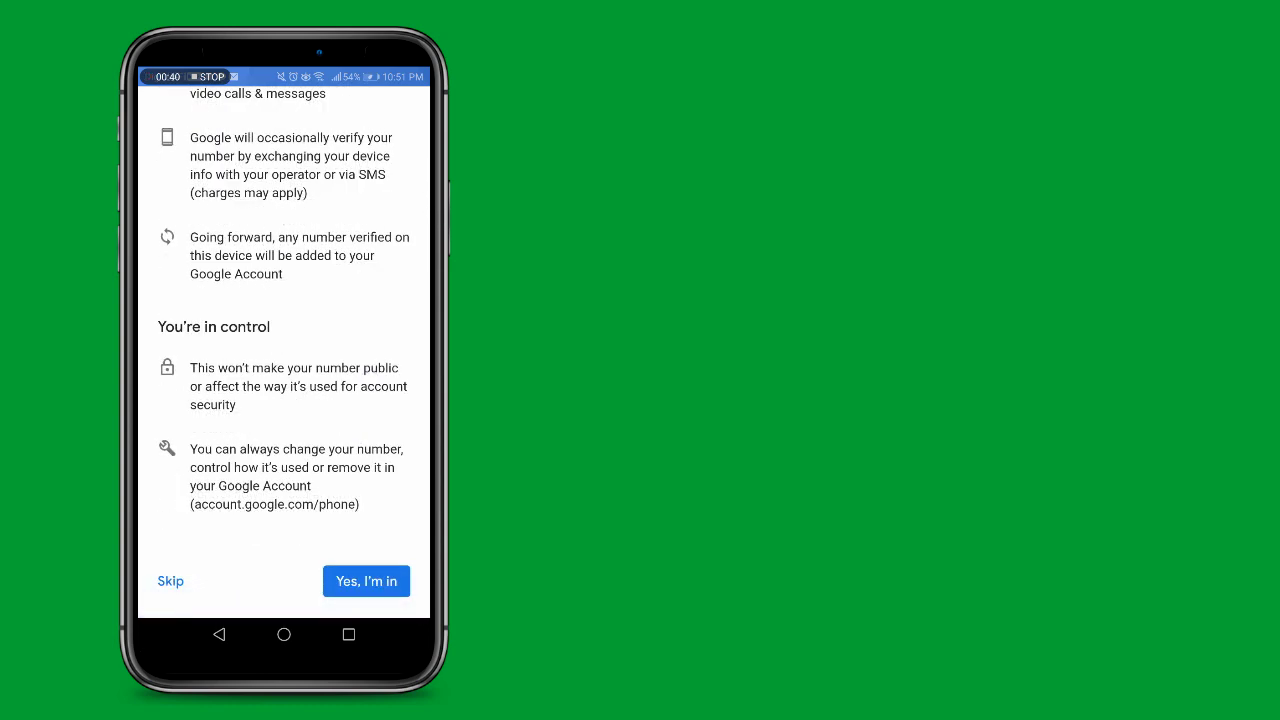
pyautogui.click(376, 579)
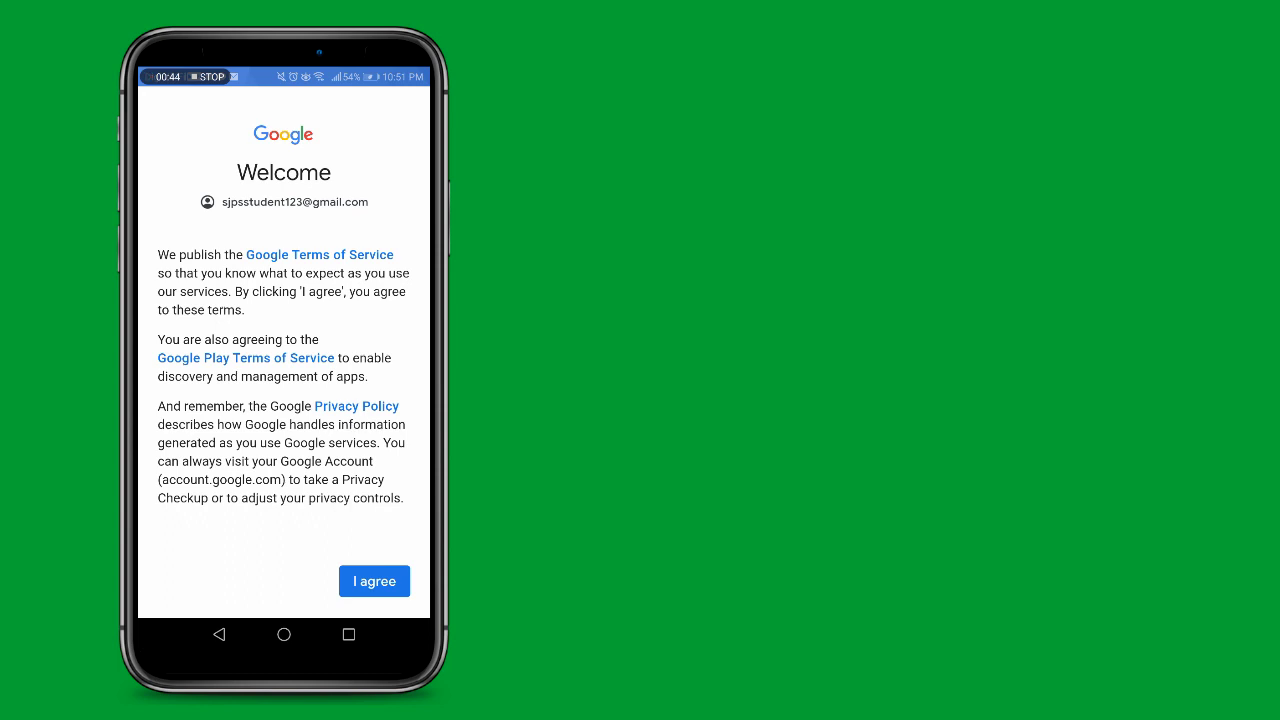
pyautogui.click(374, 577)
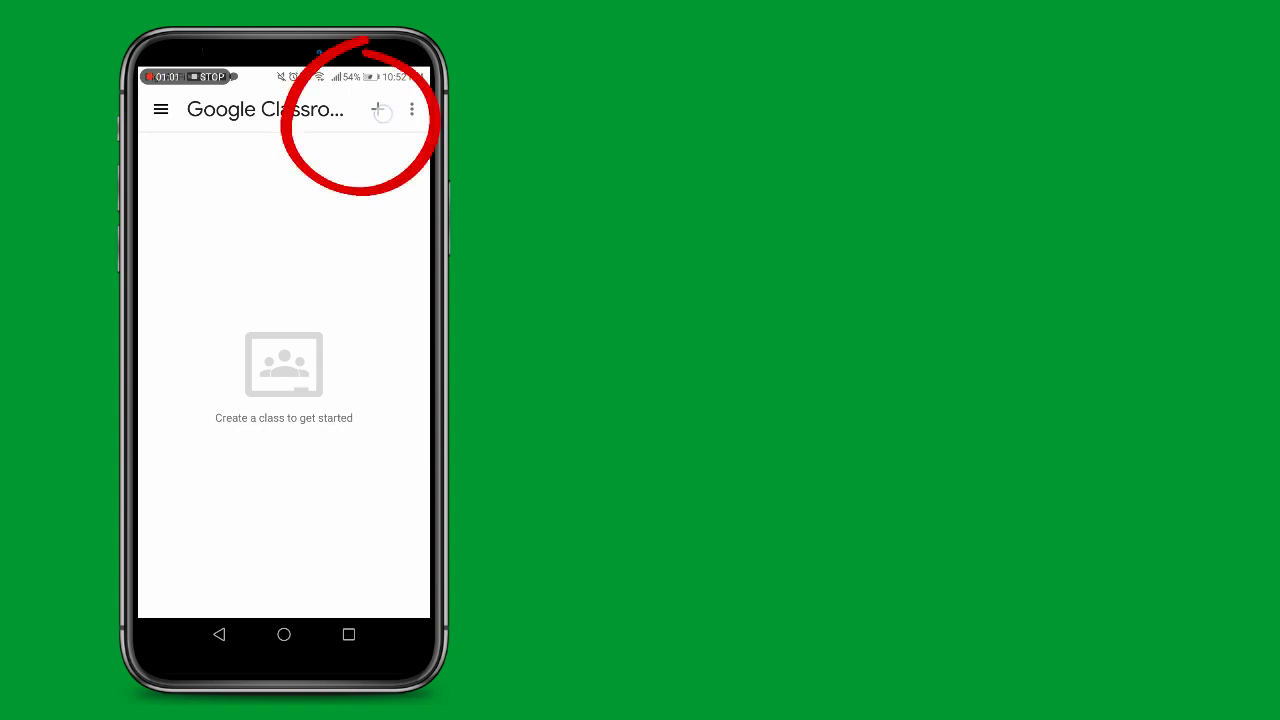
# - Join the Group Y Form 1 Assessment class by entering the teacher's class code
pyautogui.click(380, 111)
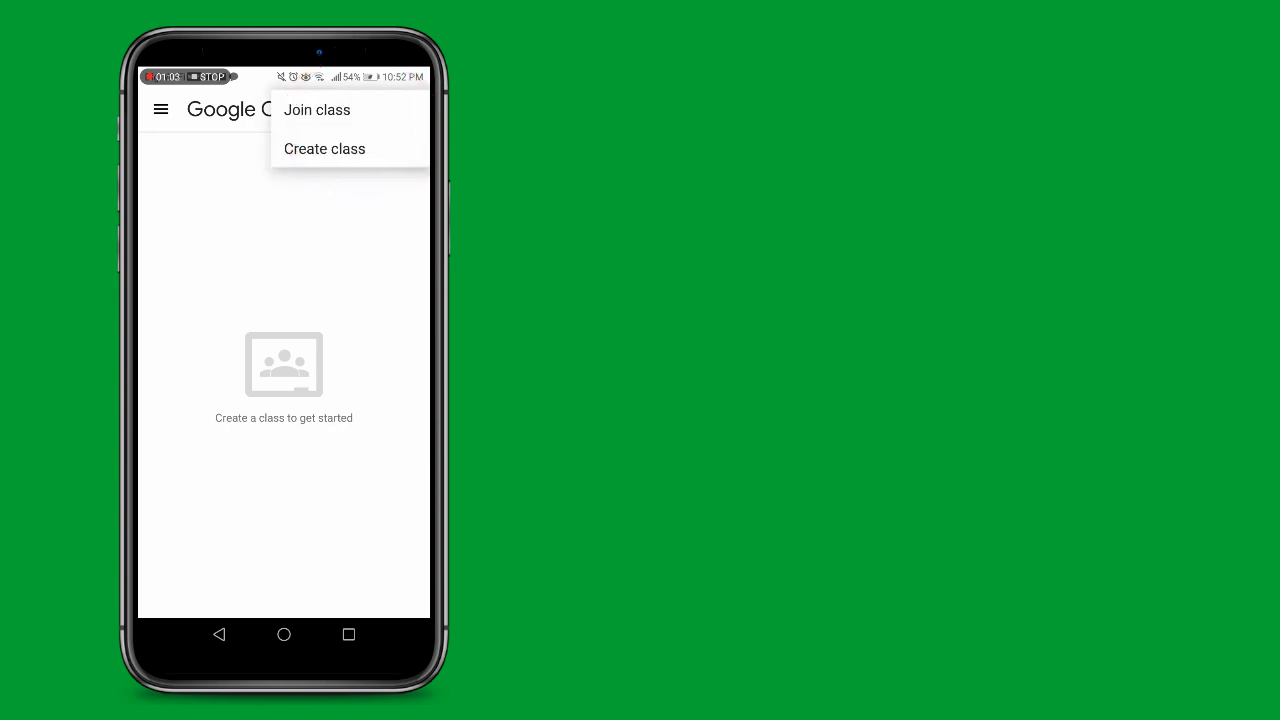
pyautogui.click(345, 112)
pyautogui.click(268, 238)
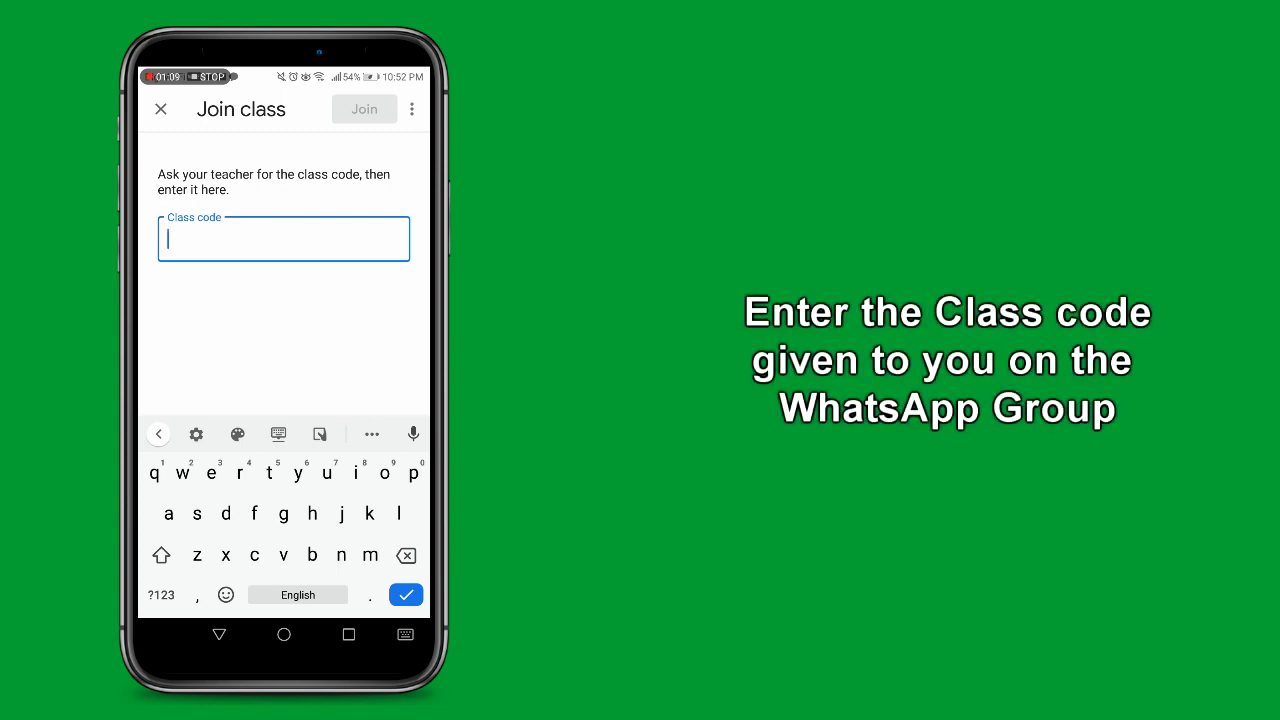
pyautogui.write('kh')
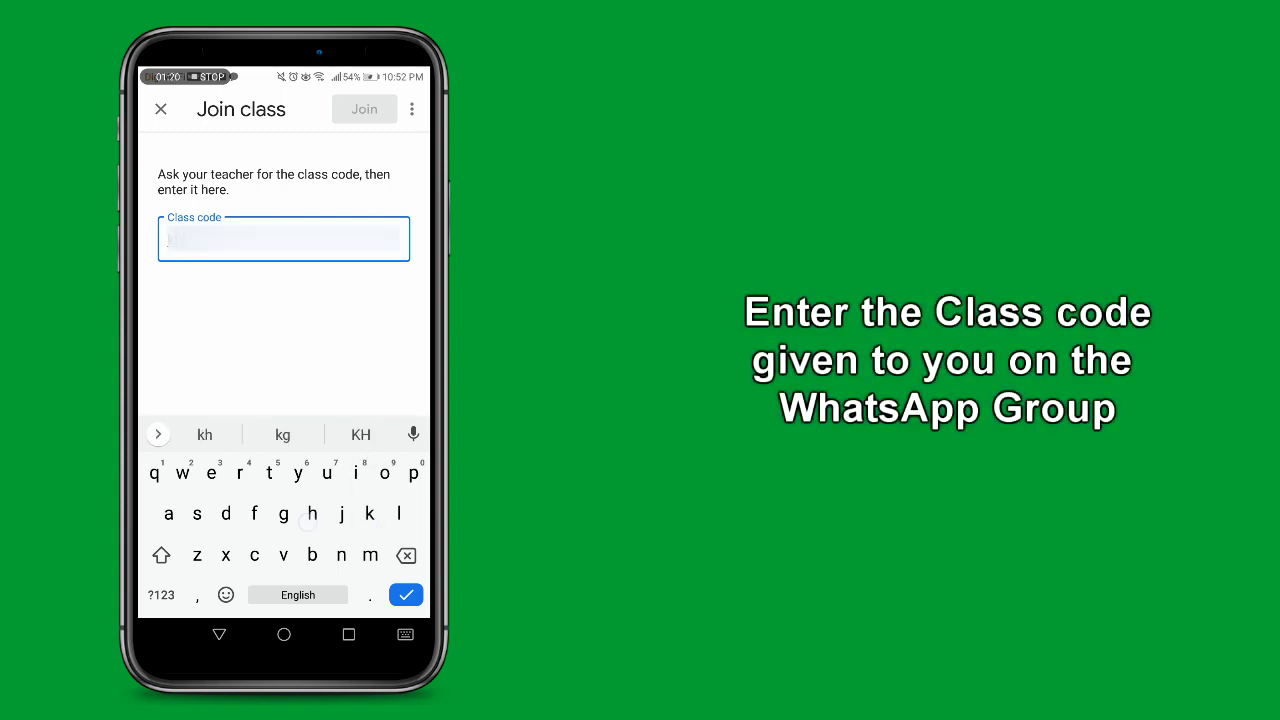
pyautogui.write('r')
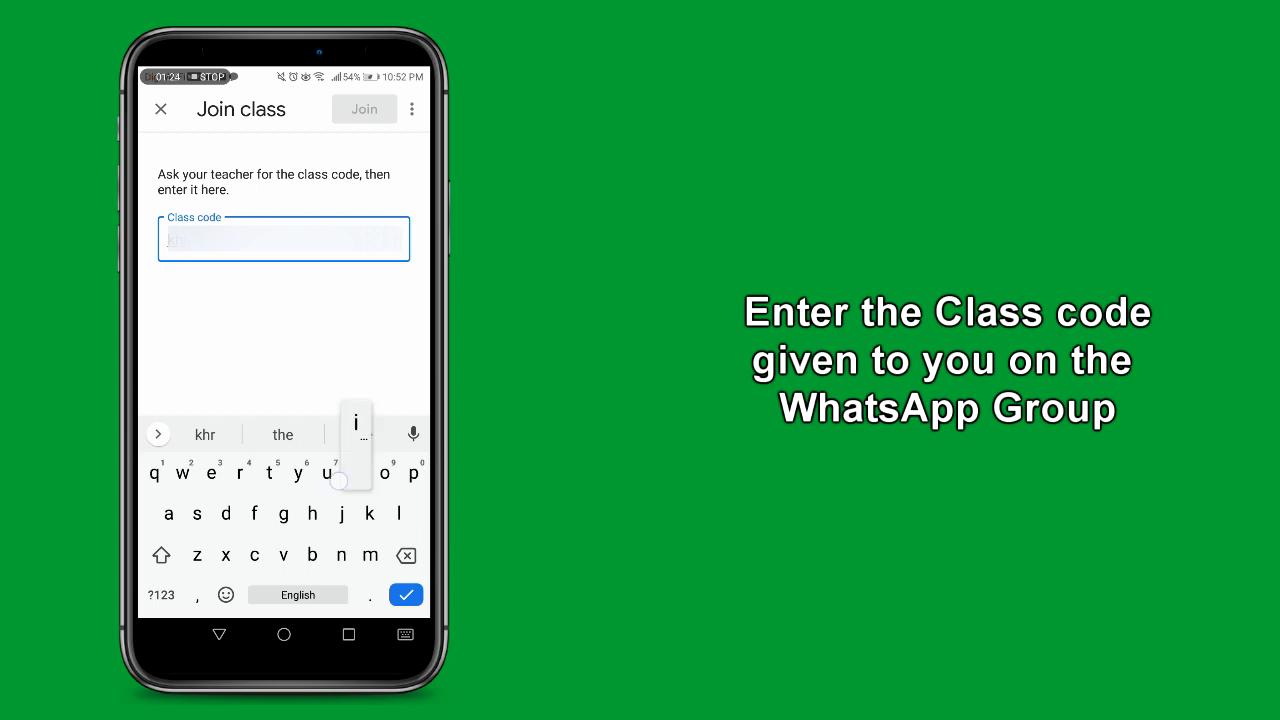
pyautogui.click(161, 555)
pyautogui.click(161, 595)
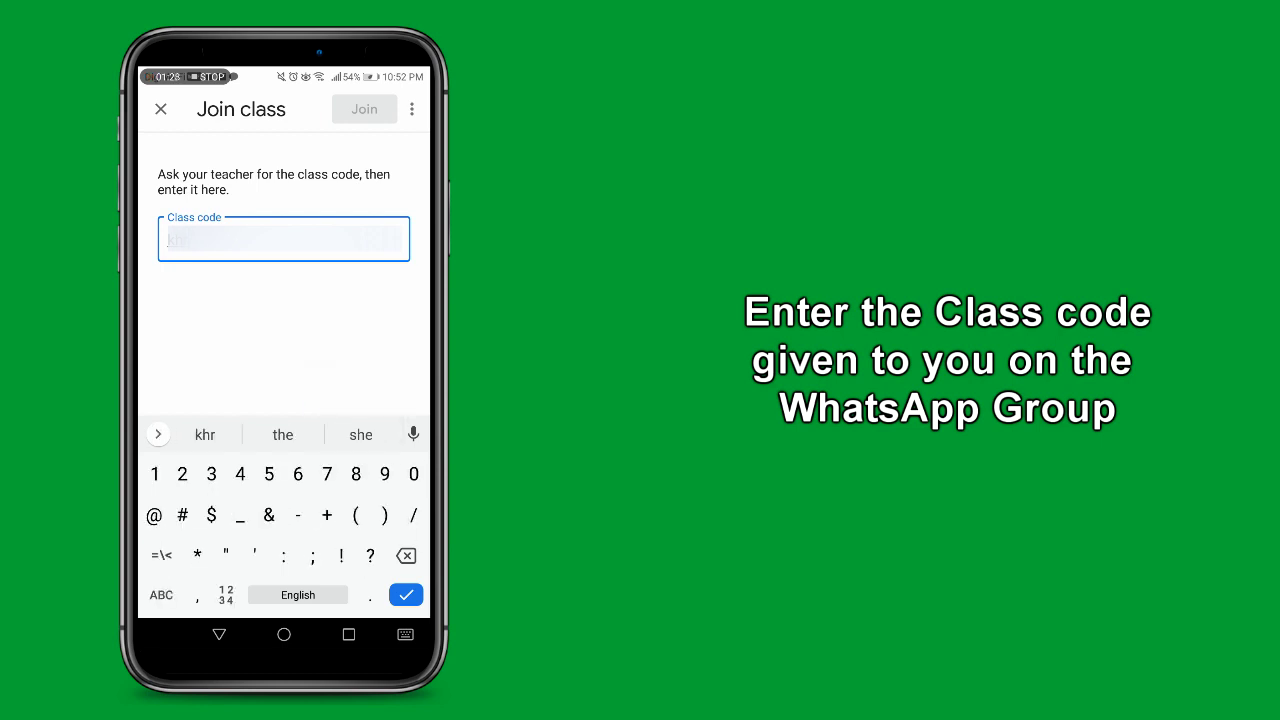
pyautogui.write('7')
pyautogui.click(406, 595)
pyautogui.click(364, 109)
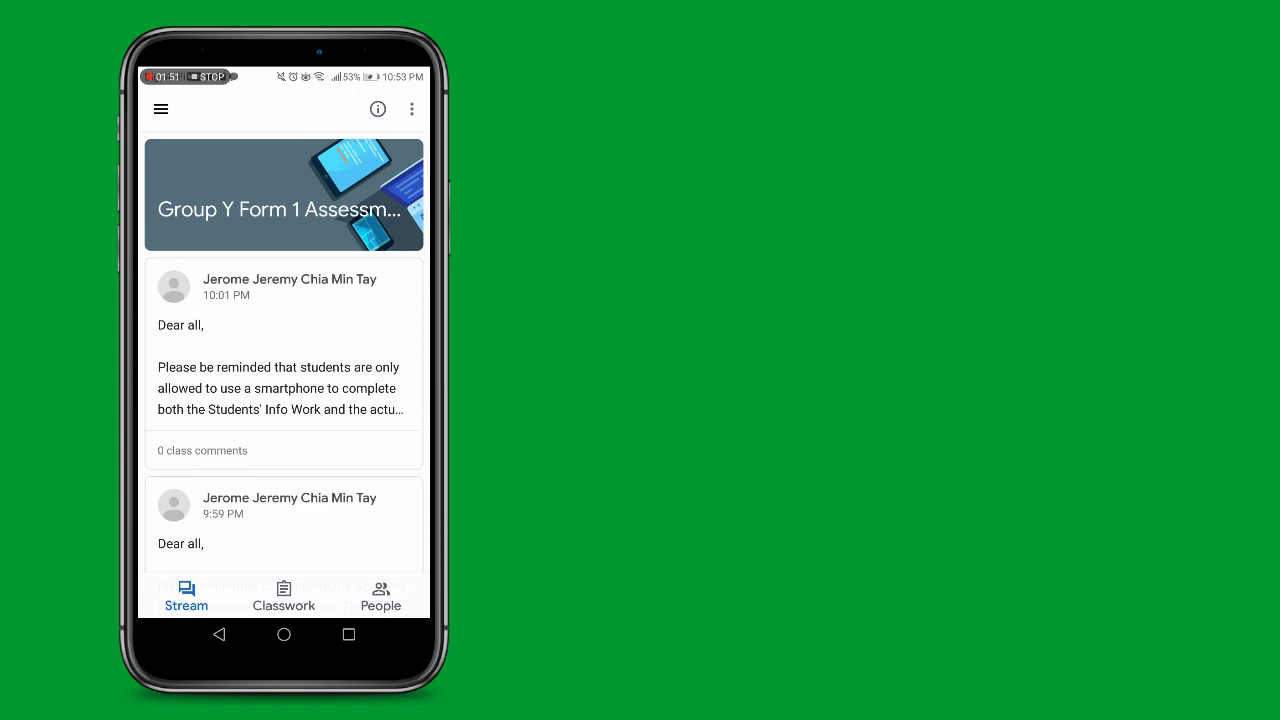
# - Scroll through the class stream's teacher announcements, then switch to the Classwork tab
pyautogui.scroll(-3, 330, 520)
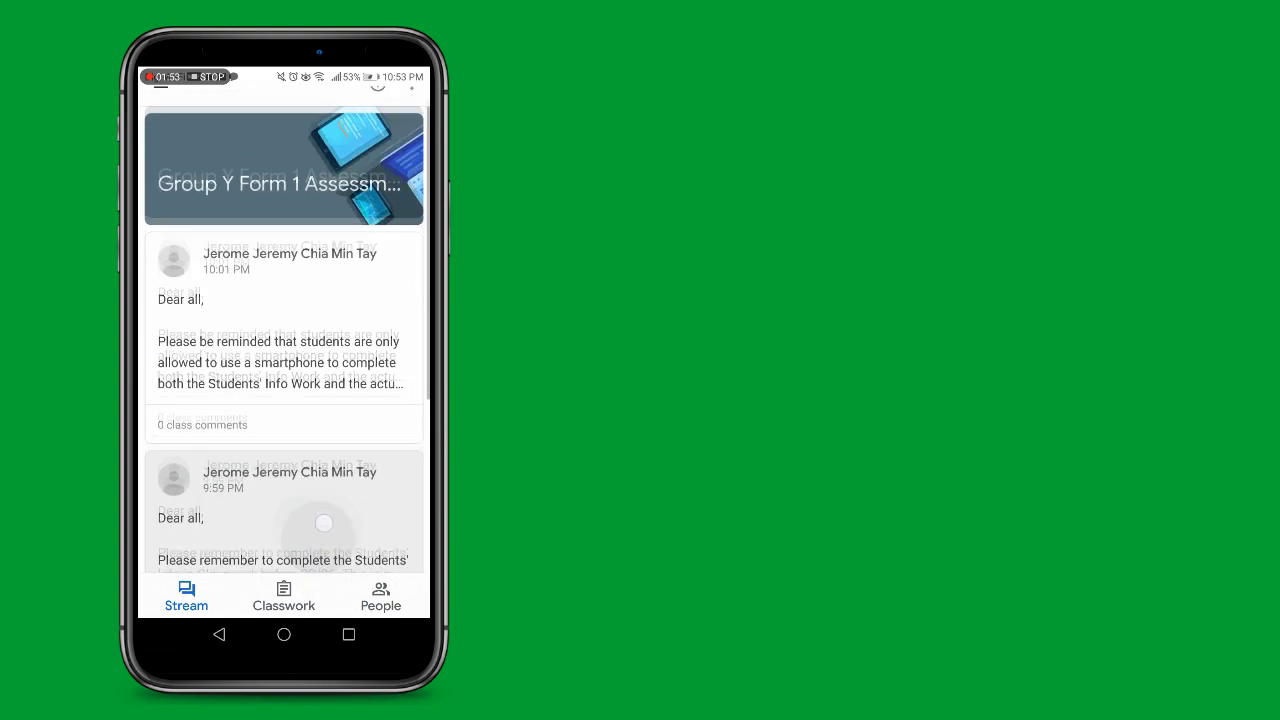
pyautogui.scroll(-2, 330, 534)
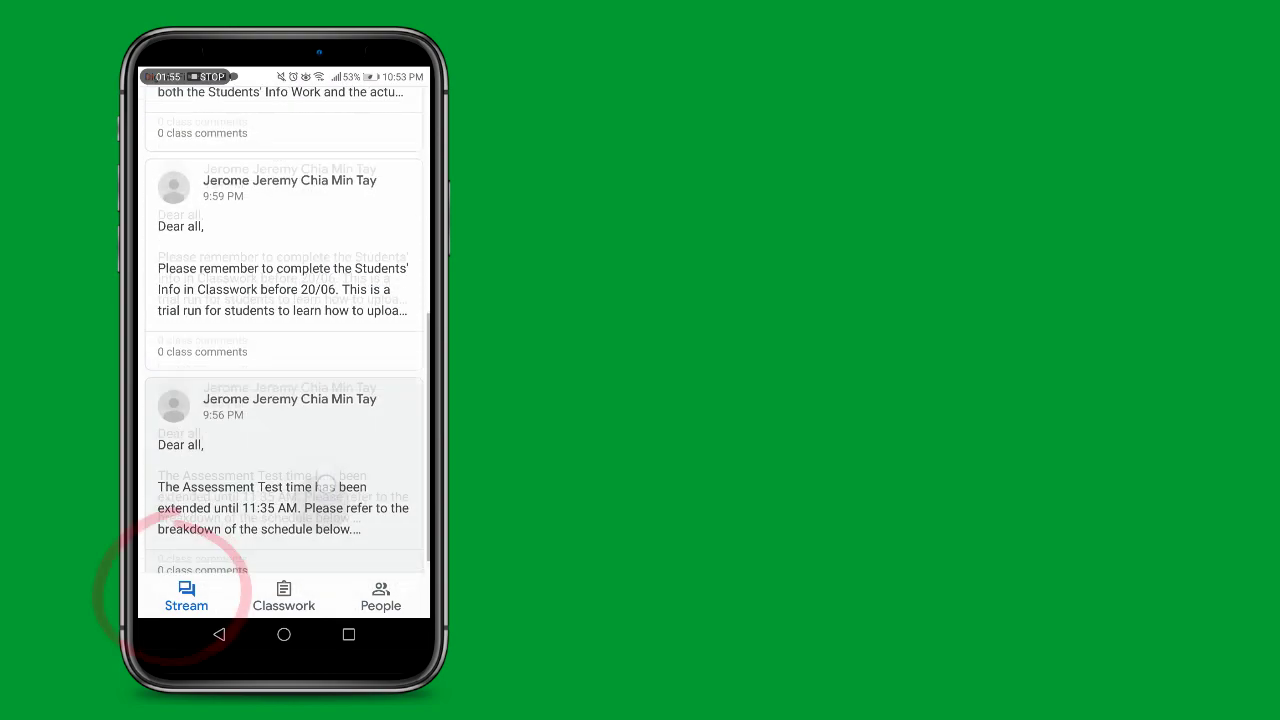
pyautogui.scroll(10, 356, 371)
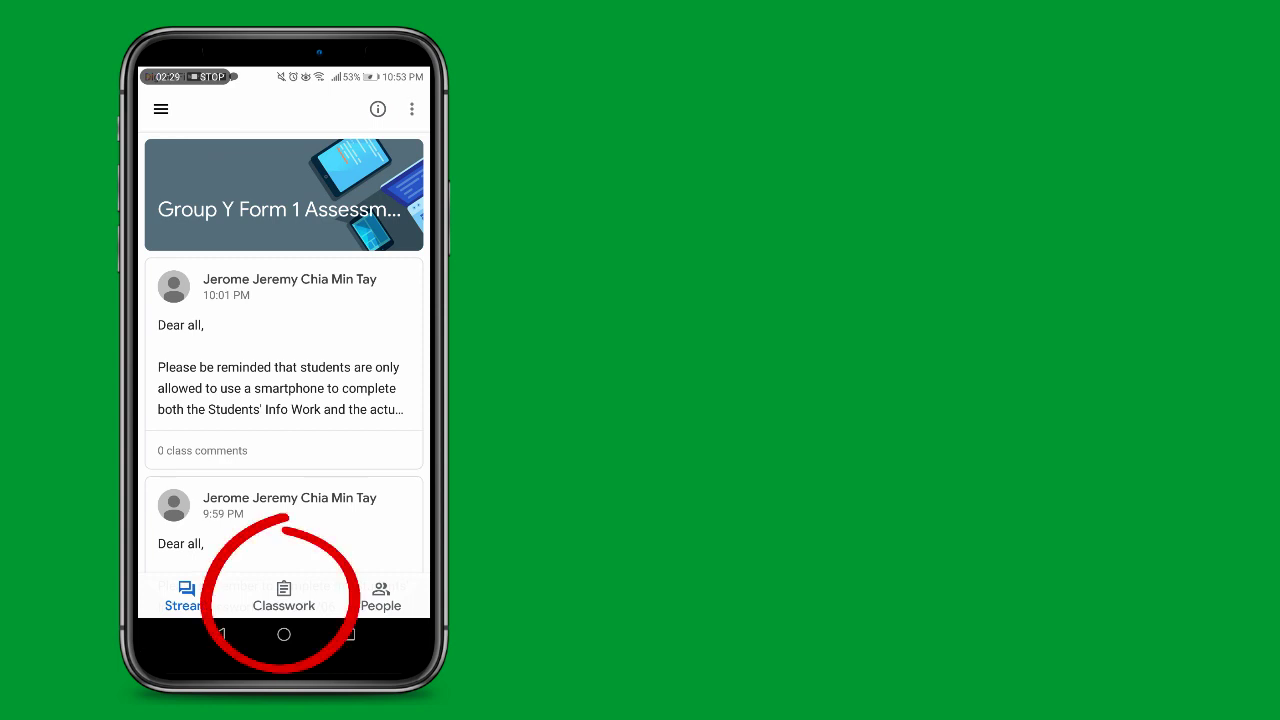
pyautogui.click(284, 596)
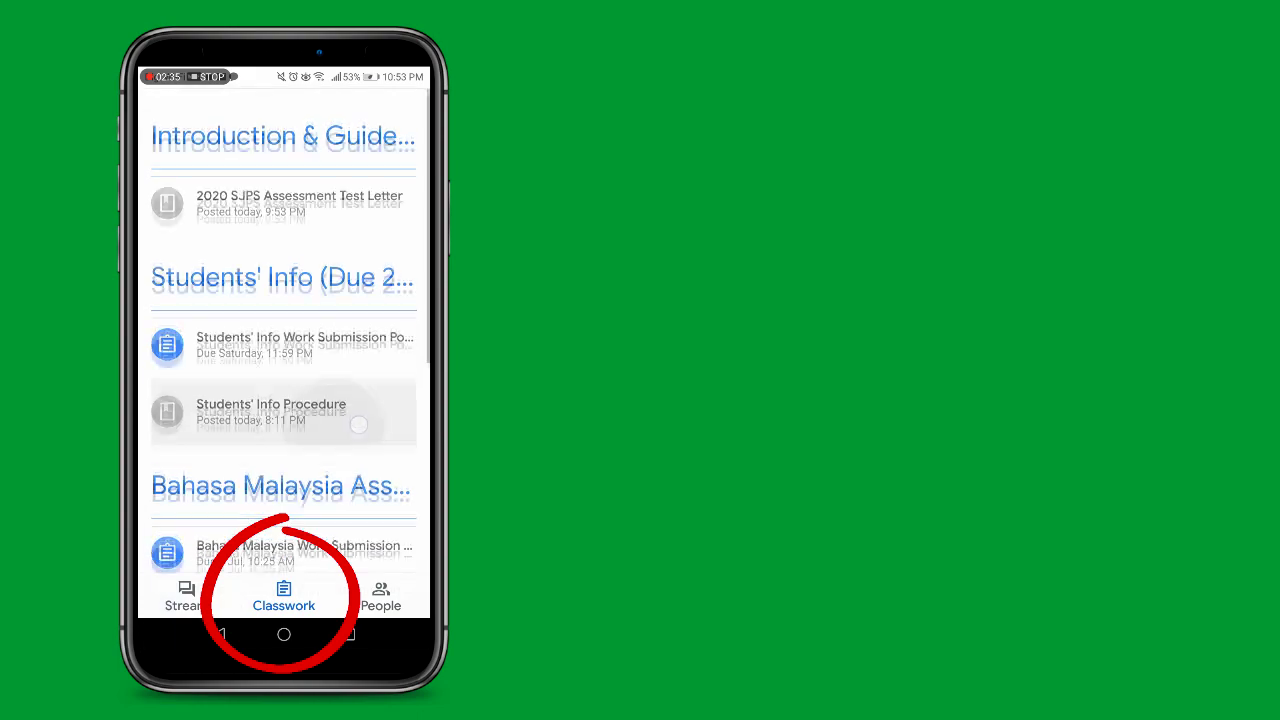
# - Scroll the classwork topics down to the English and Mathematics assessments
pyautogui.scroll(-3, 288, 332)
pyautogui.scroll(-4, 358, 514)
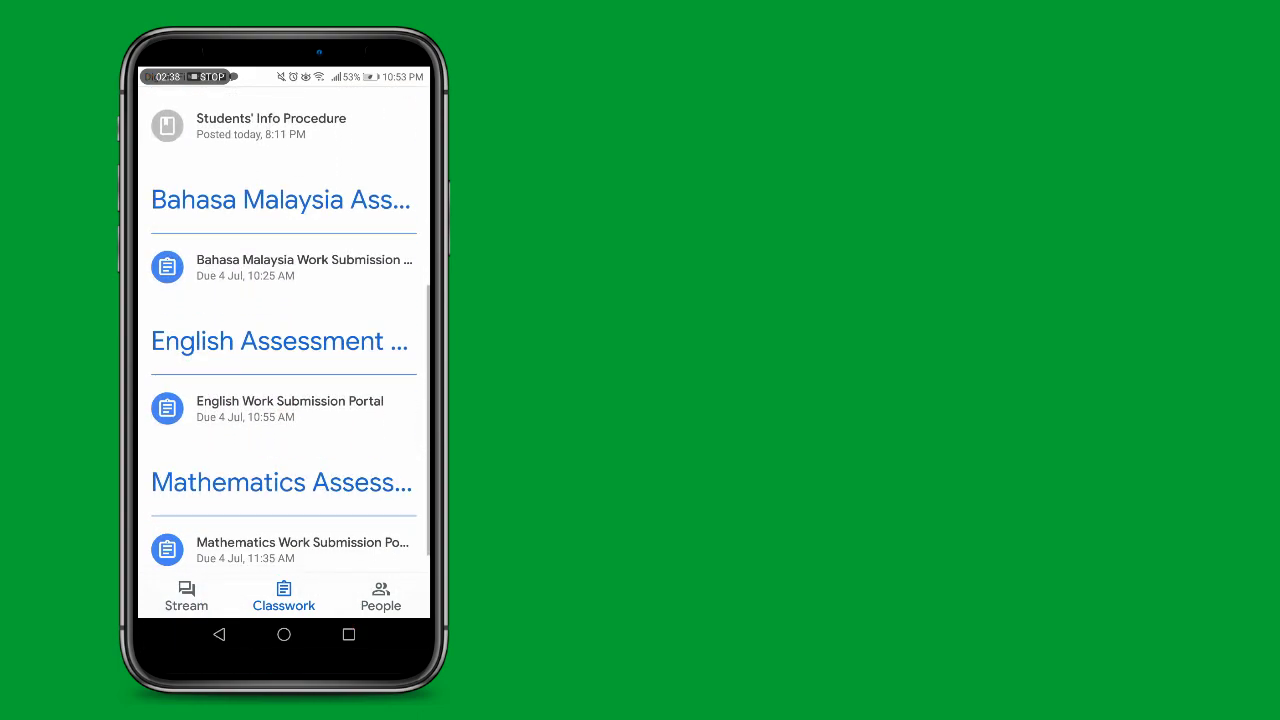
pyautogui.moveTo(348, 520); pyautogui.dragTo(366, 377)
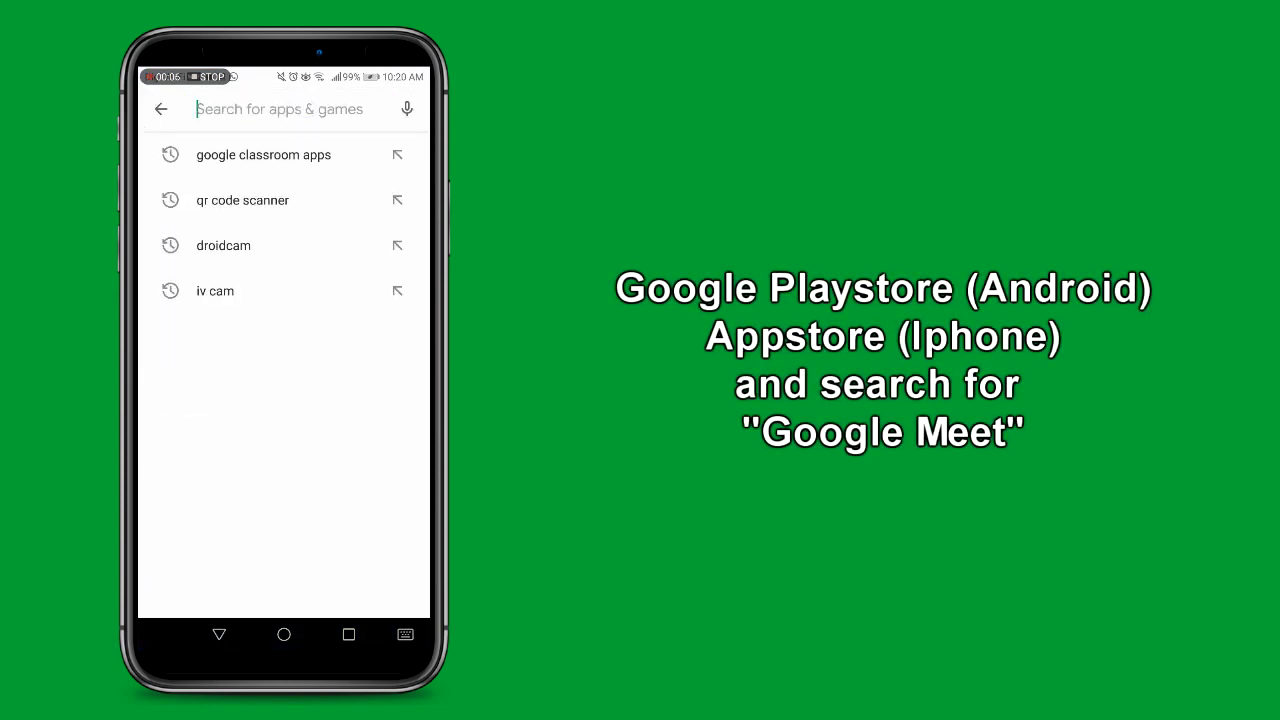
# - Search the Play Store for 'google meet' and install Google Meet
pyautogui.write('google')
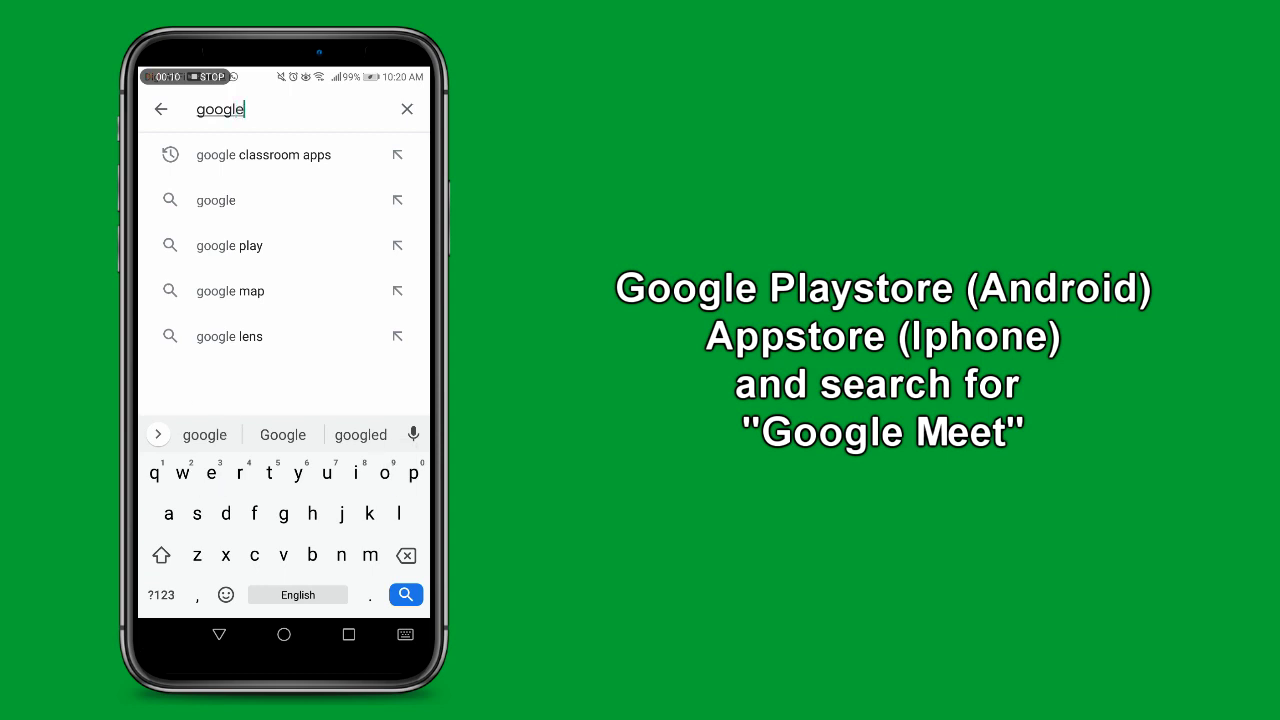
pyautogui.write(' meet')
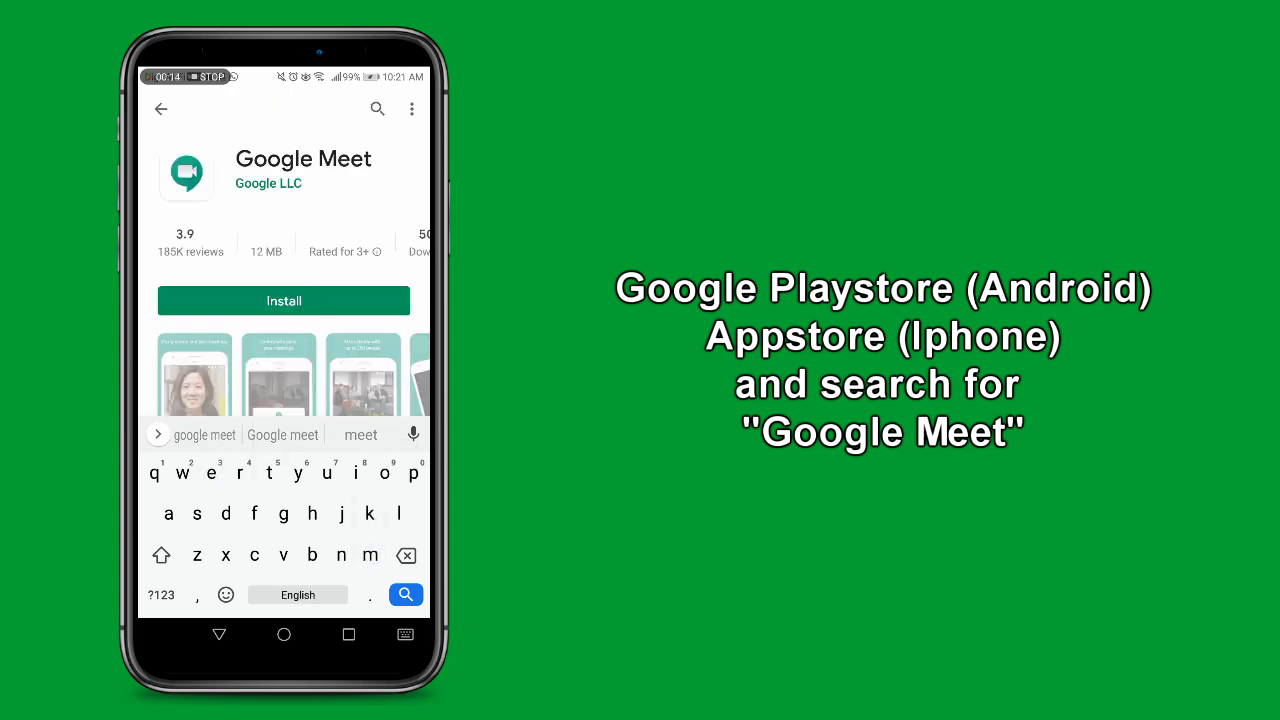
pyautogui.click(284, 301)
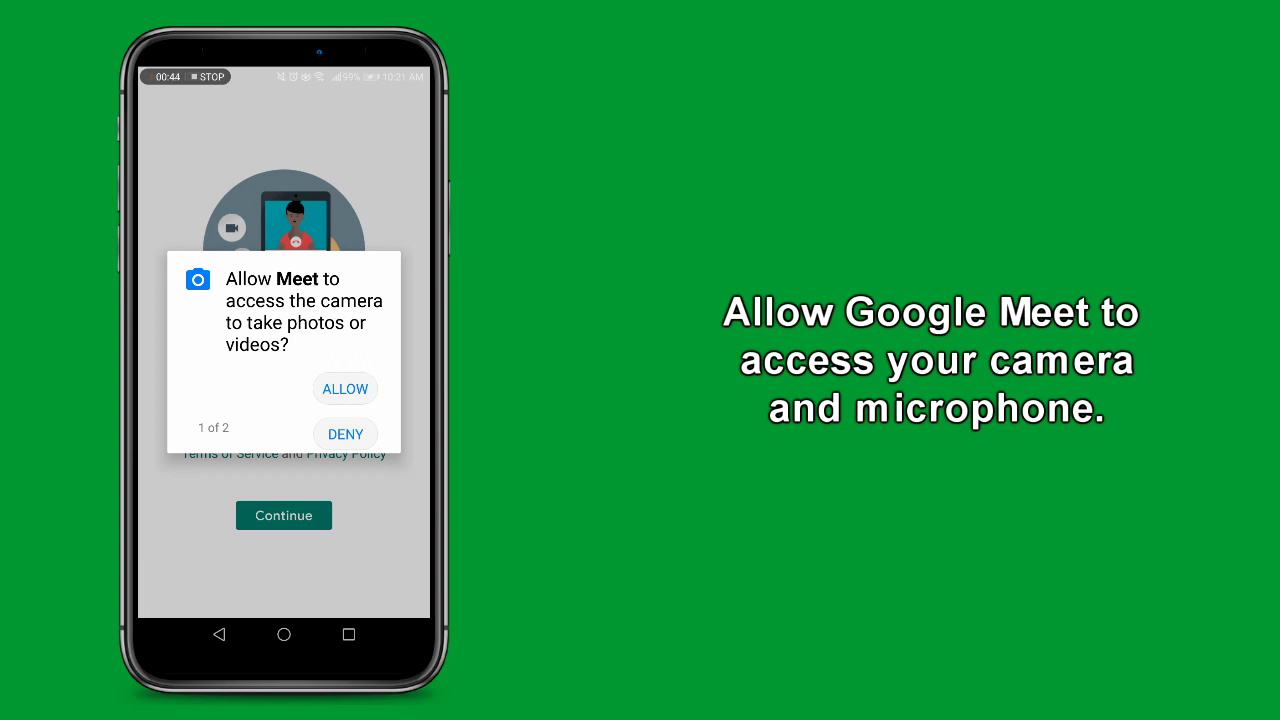
# - Allow Meet camera and microphone access and choose the student account to sign in
pyautogui.click(345, 389)
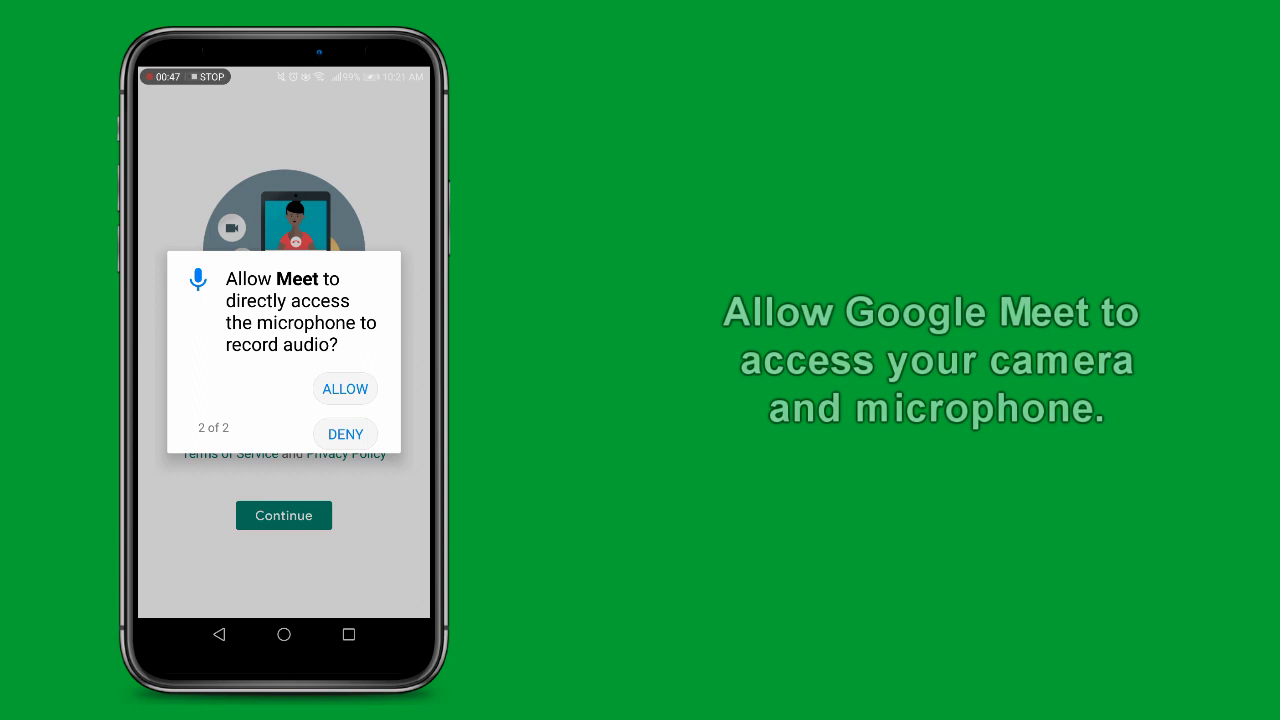
pyautogui.click(345, 389)
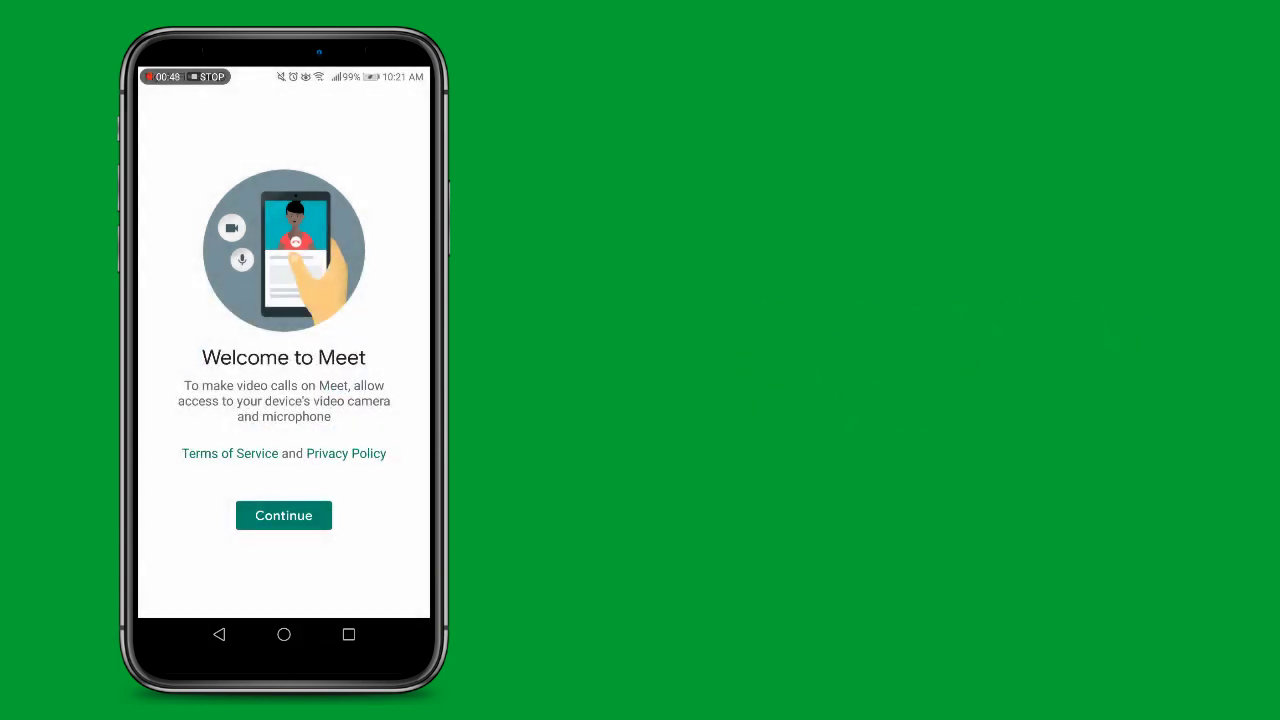
pyautogui.click(284, 515)
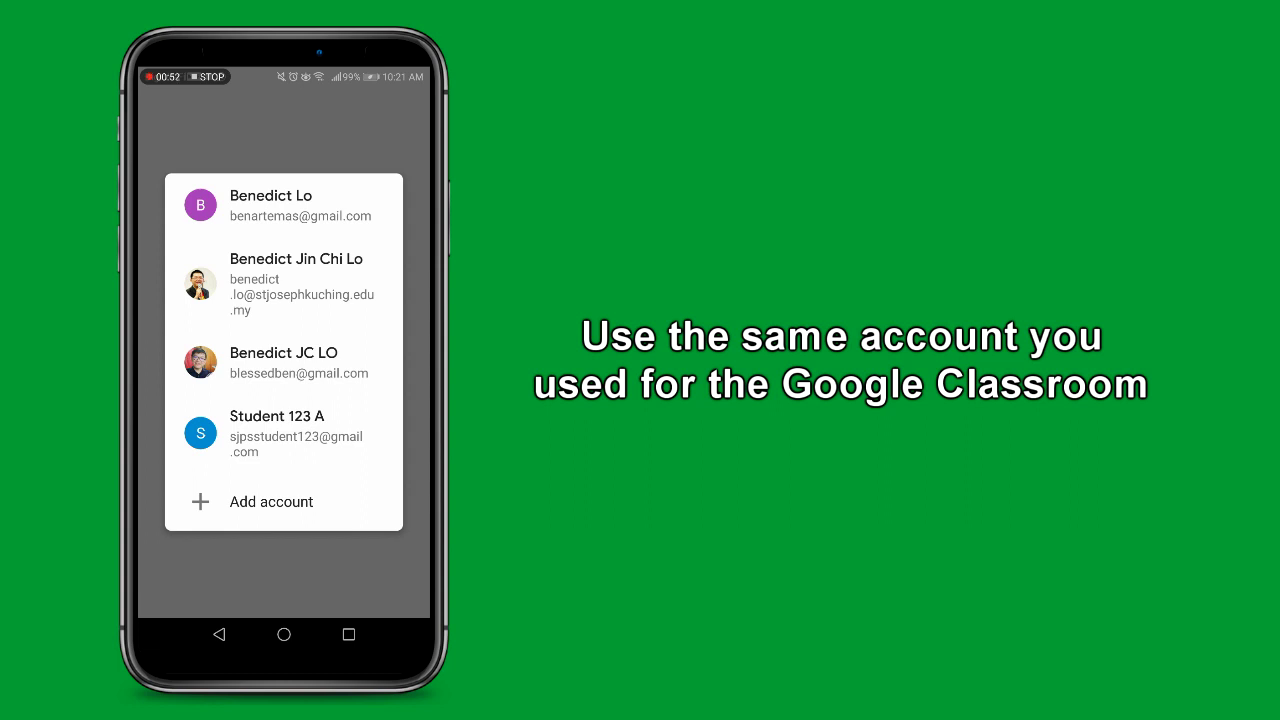
pyautogui.click(262, 428)
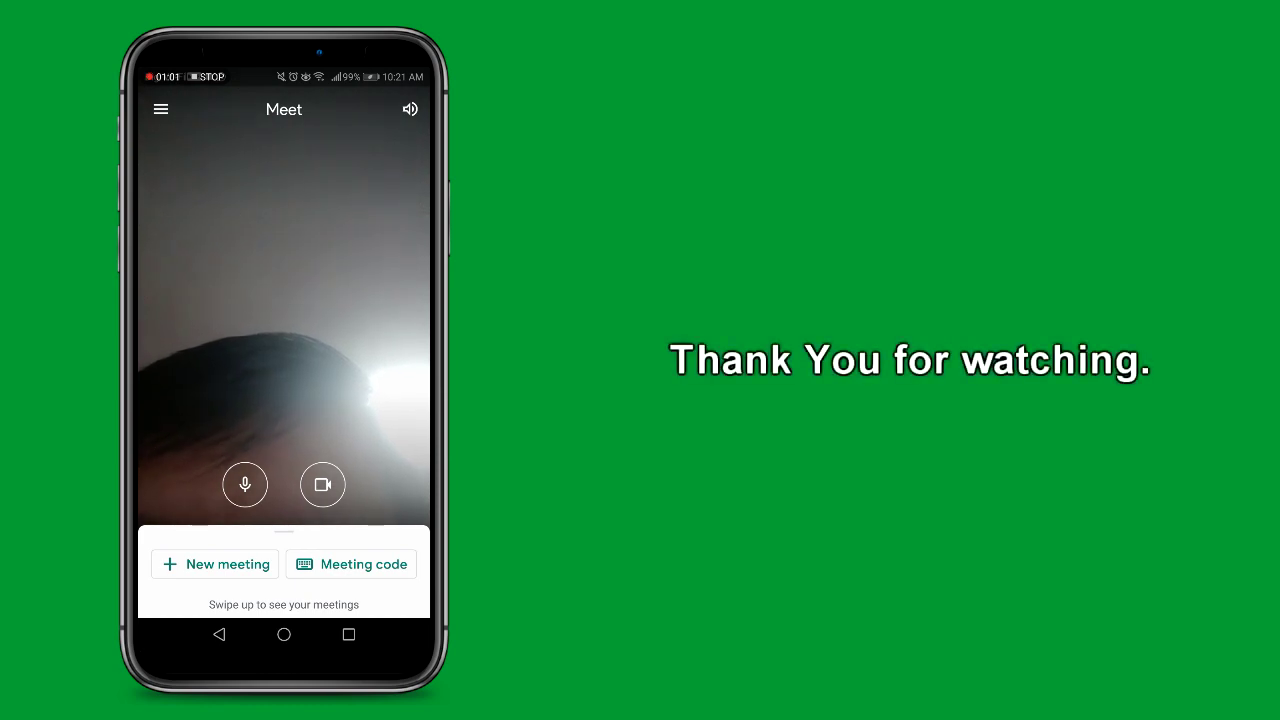
# - Leave Google Meet and return to the Android home screen
pyautogui.click(284, 634)
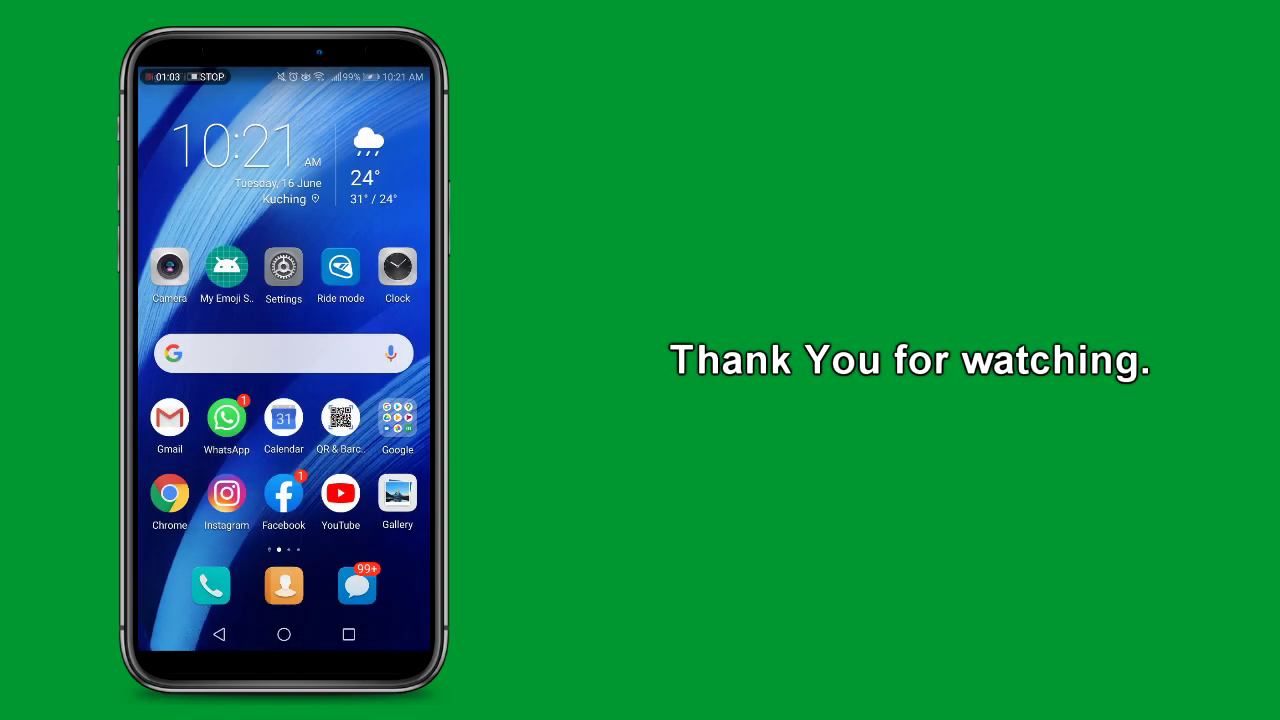